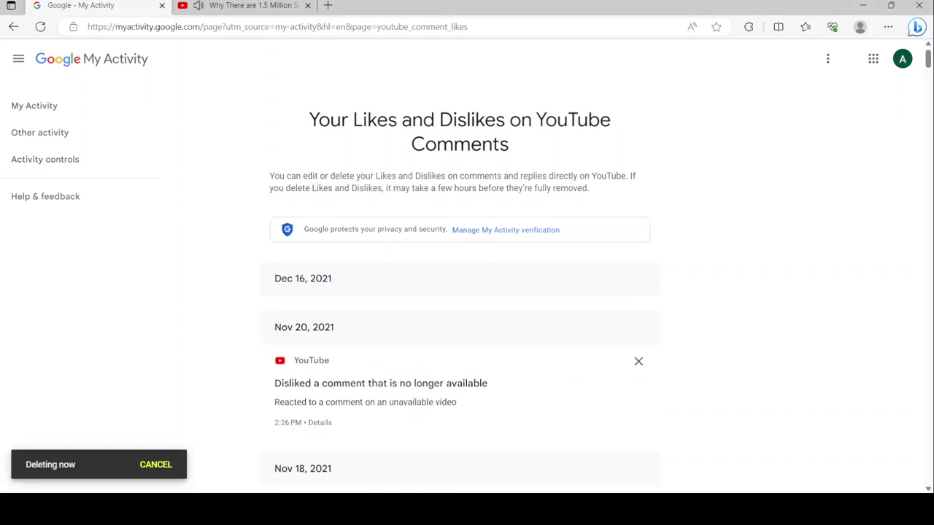
left_click(638, 312)
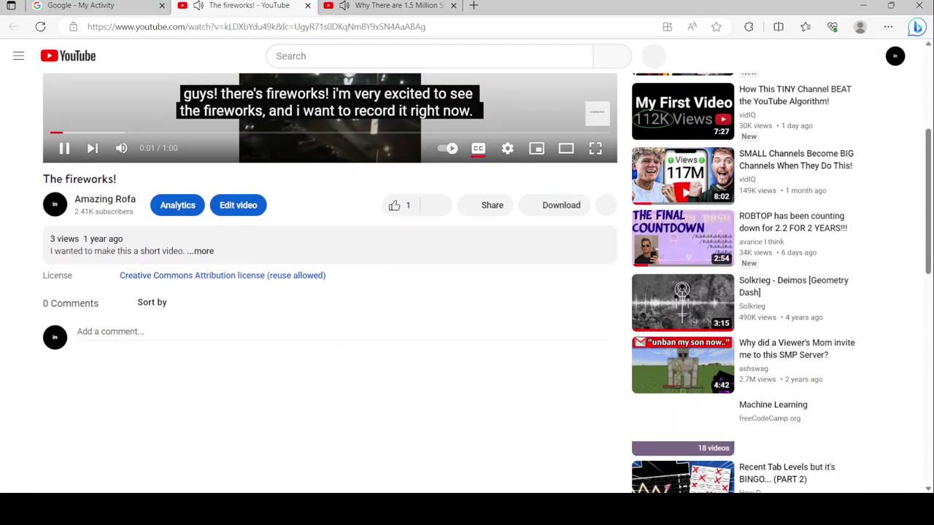
scroll(466, 292, "down", 3)
- Back in My Activity, delete the Nov 18, Nov 15, Nov 12, Oct 21, Oct 19 and Oct 16 reactions
left_click(307, 5)
left_click(638, 312)
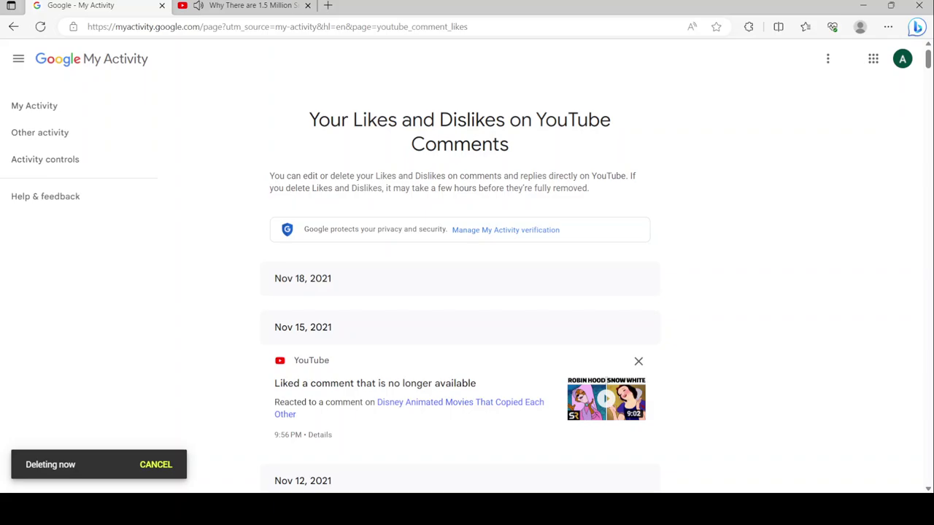
left_click(638, 361)
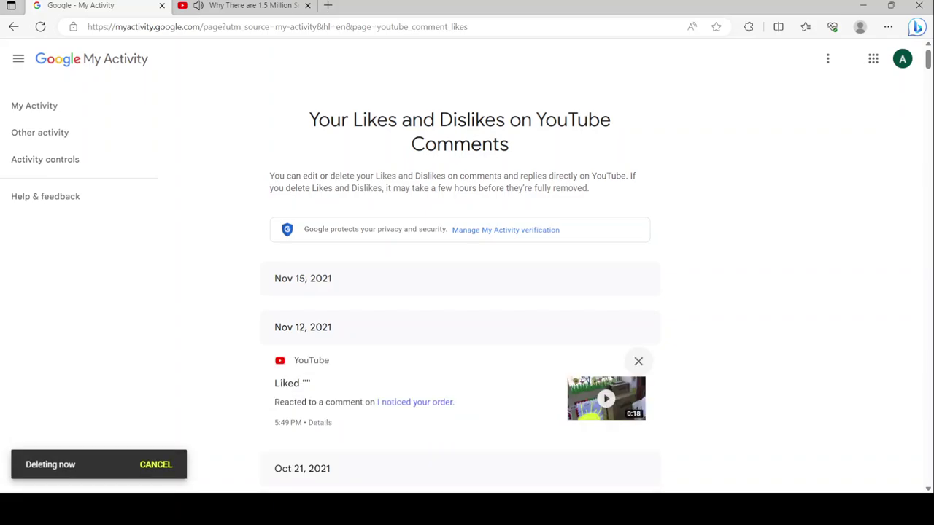
left_click(638, 361)
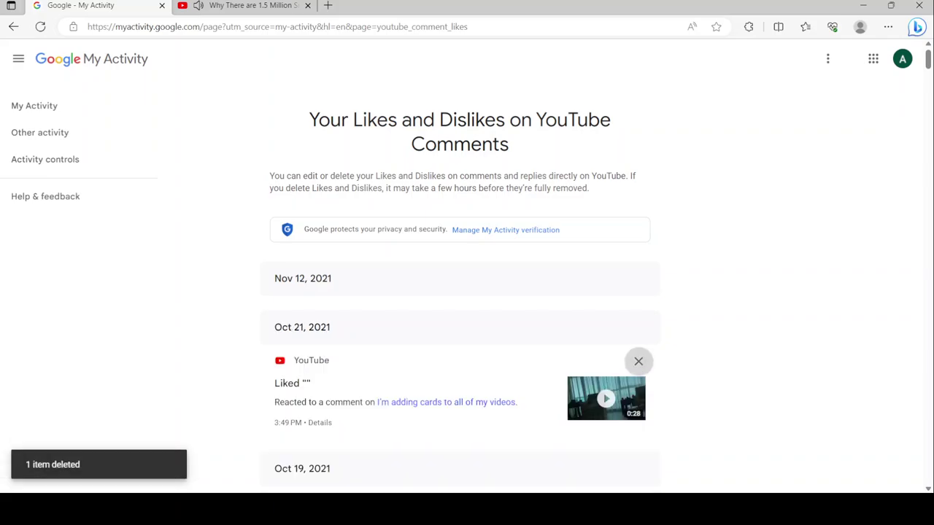
left_click(639, 362)
left_click(638, 410)
left_click(638, 410)
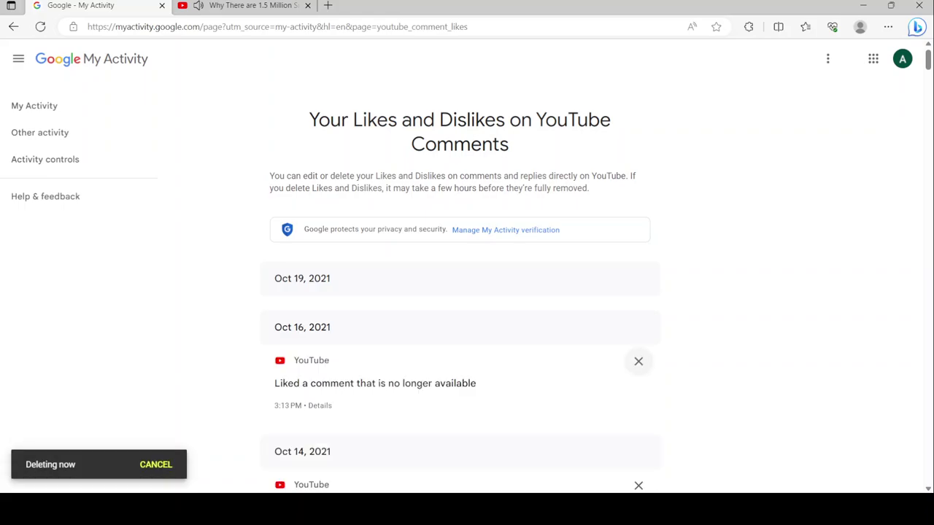
left_click(638, 361)
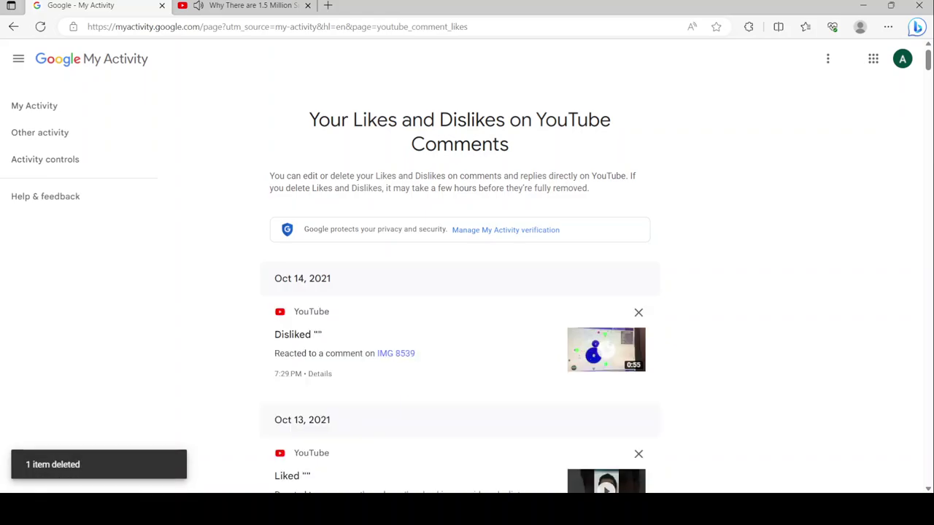
- Delete the Oct 14, Oct 13, Oct 1, both Sep 20, Sep 11 and Sep 4 reactions
left_click(639, 312)
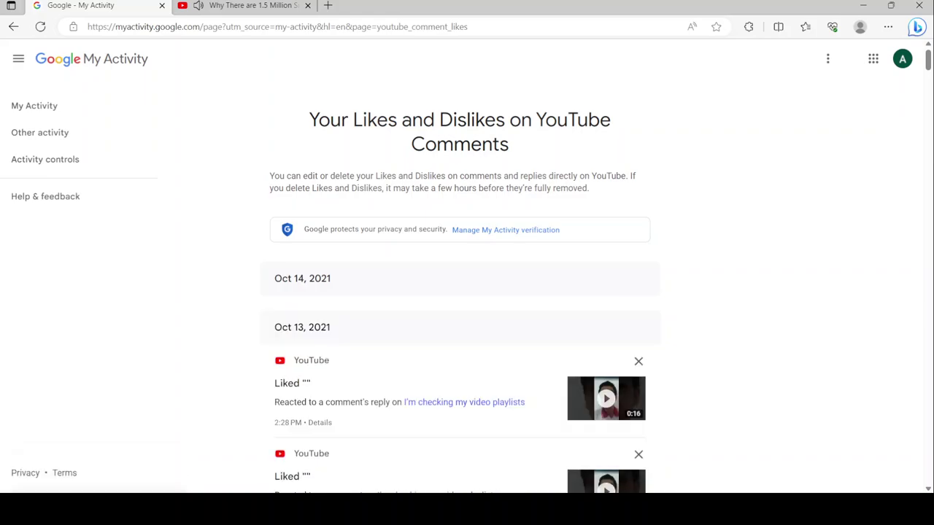
left_click(638, 362)
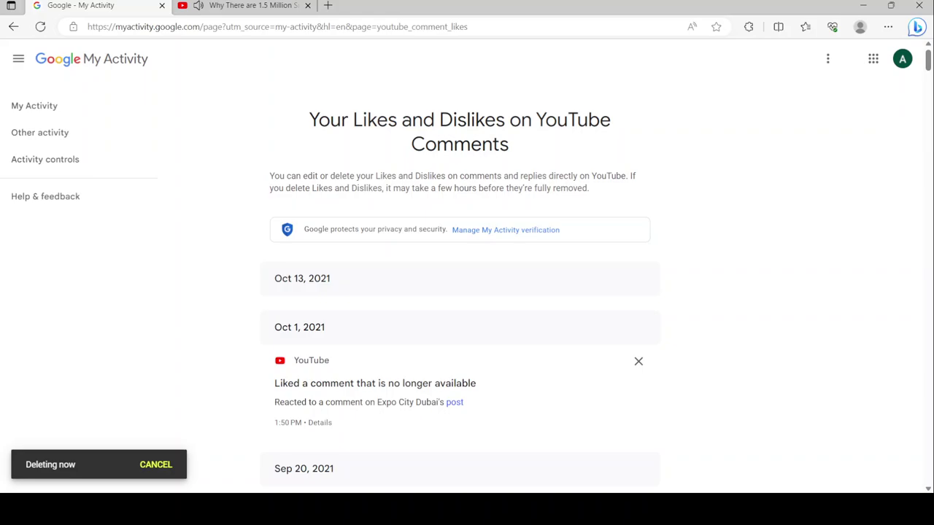
left_click(638, 361)
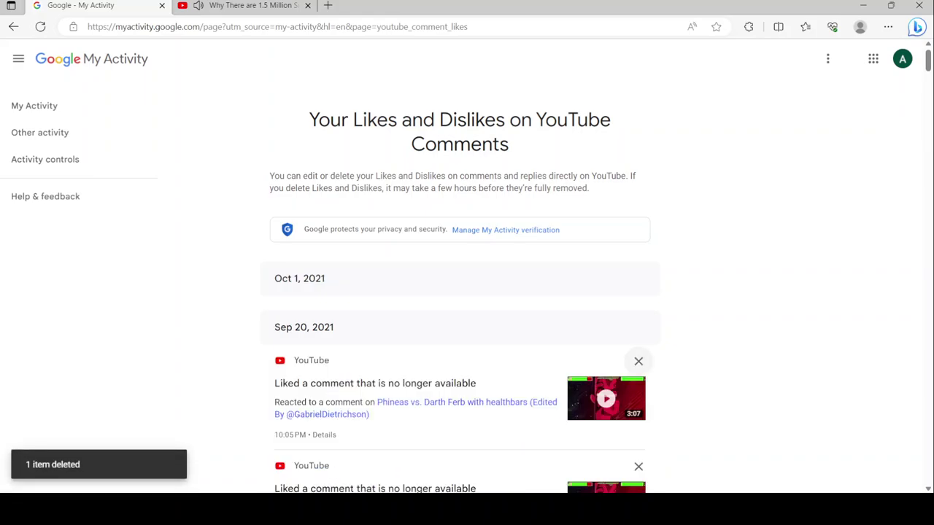
left_click(638, 361)
left_click(639, 361)
scroll(467, 292, "down", 3)
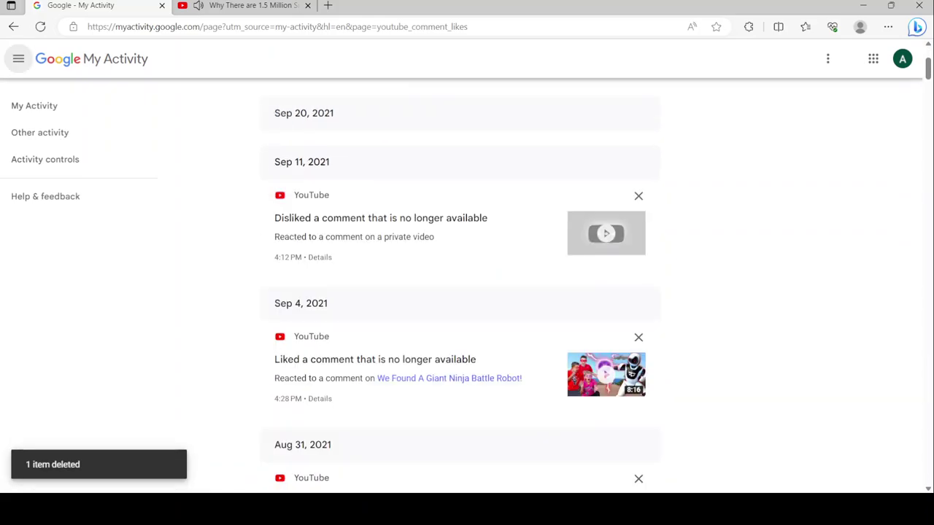
left_click(638, 196)
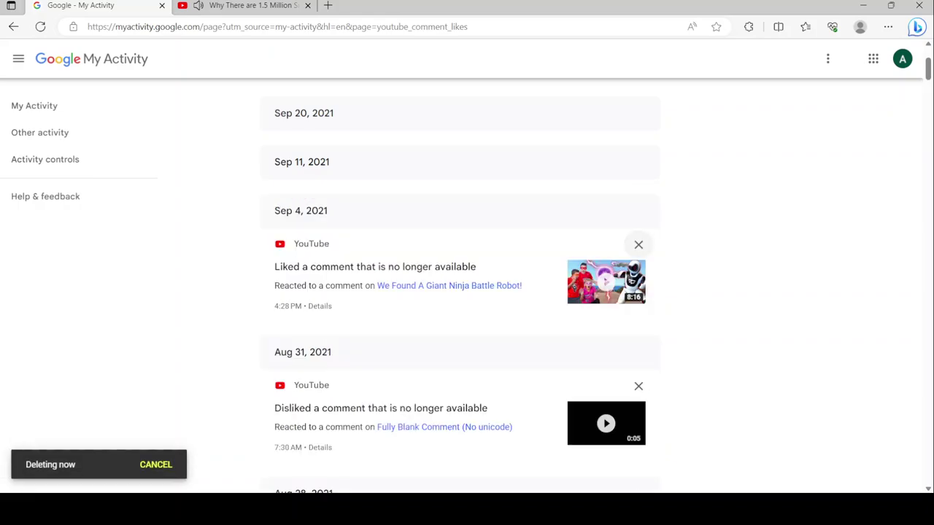
left_click(639, 244)
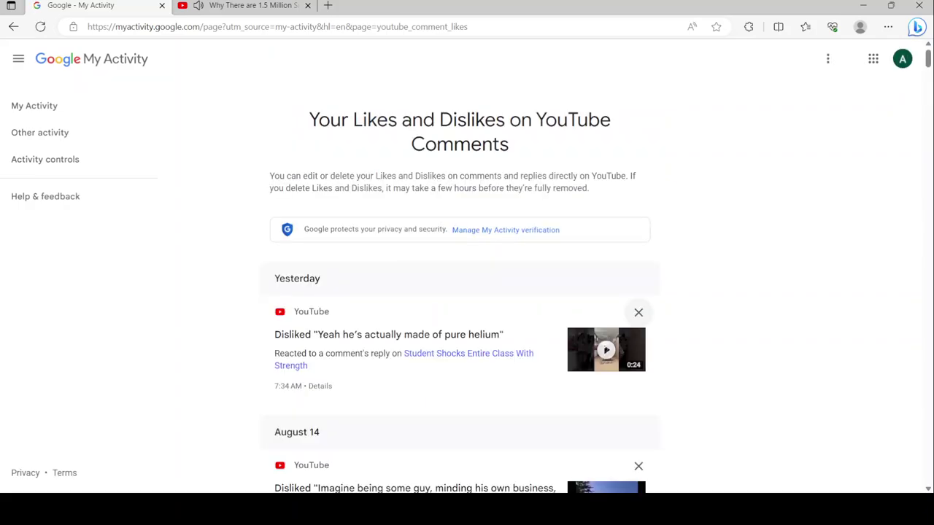
- Delete the Yesterday and Aug 14 dislikes, then the Dec 16, Nov 20, Nov 18, Nov 15 and Nov 12 reactions
left_click(638, 312)
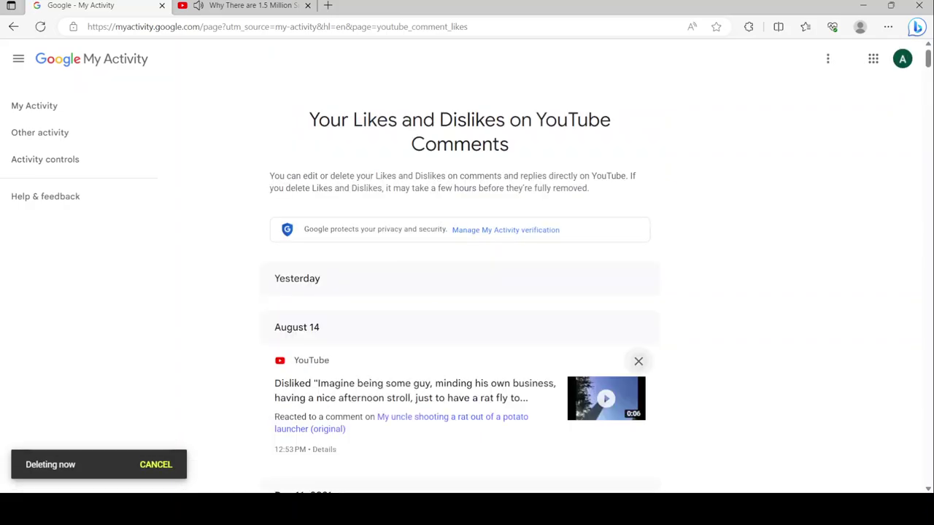
left_click(638, 361)
left_click(638, 361)
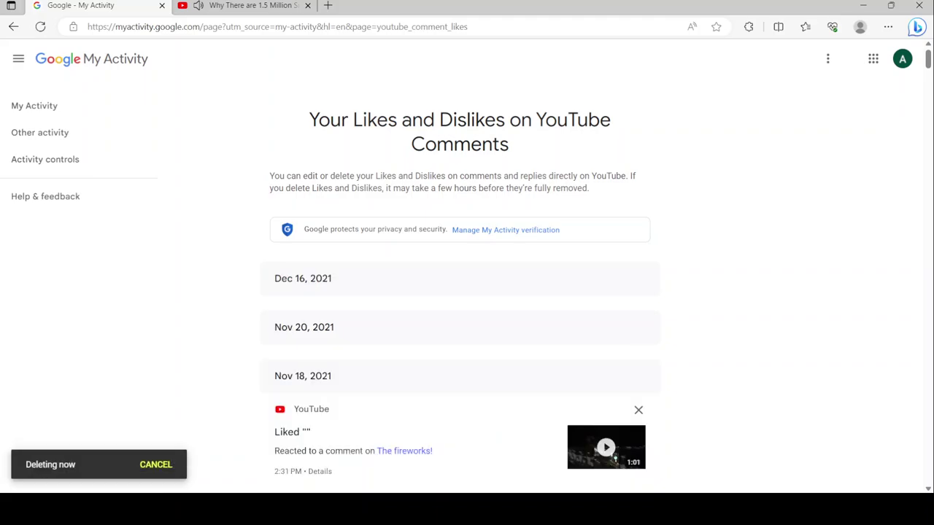
left_click(638, 410)
left_click(638, 410)
left_click(638, 458)
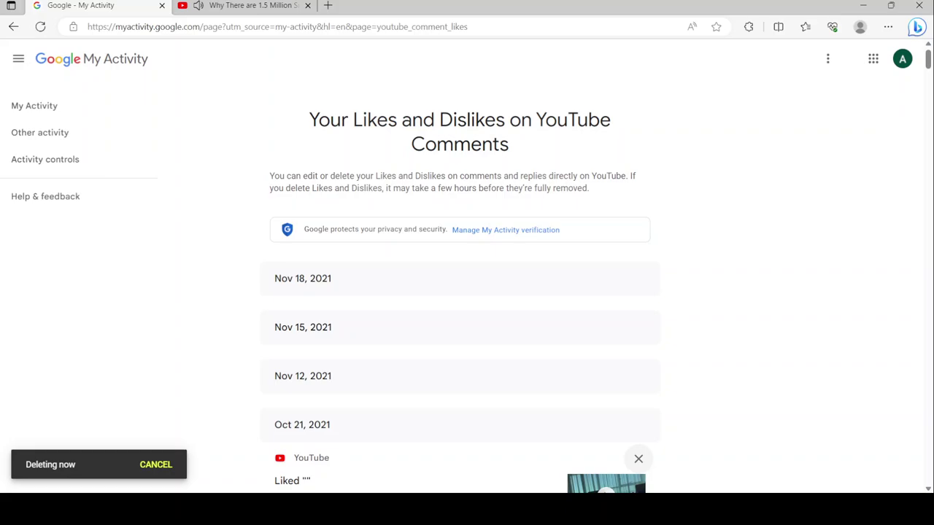